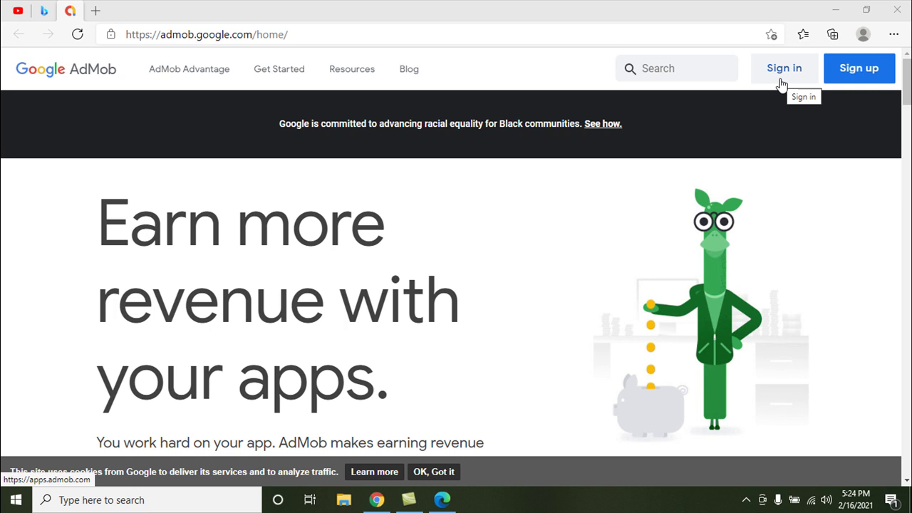
- Sign in to AdMob and scroll the Home dashboard showing $0.00 earnings and firstApp
click(785, 84)
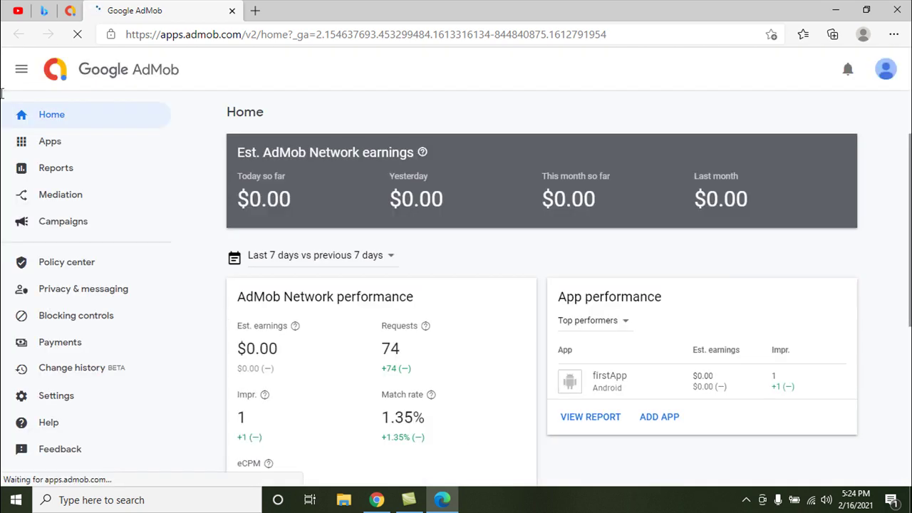
scroll(409, 260, down, 3)
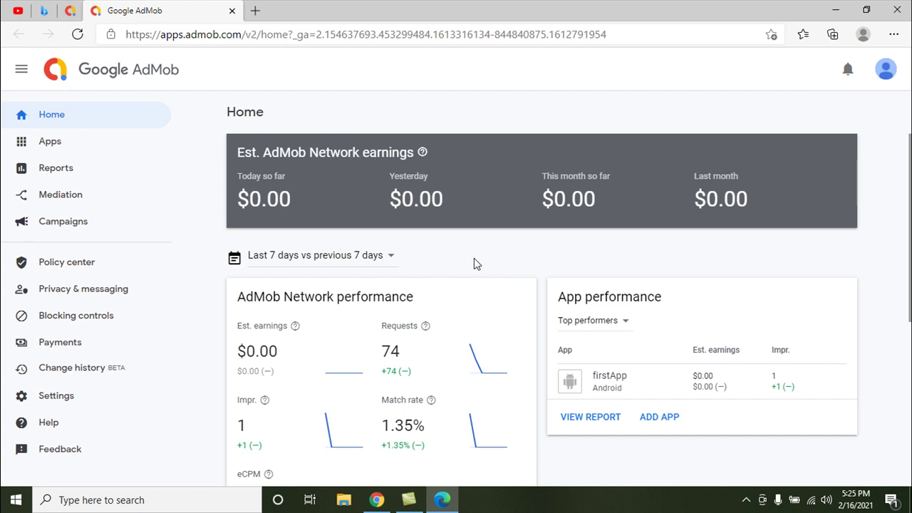
click(387, 262)
- Open Payments and review the $0.00 earnings against the $100.00 payout threshold
click(496, 265)
click(46, 339)
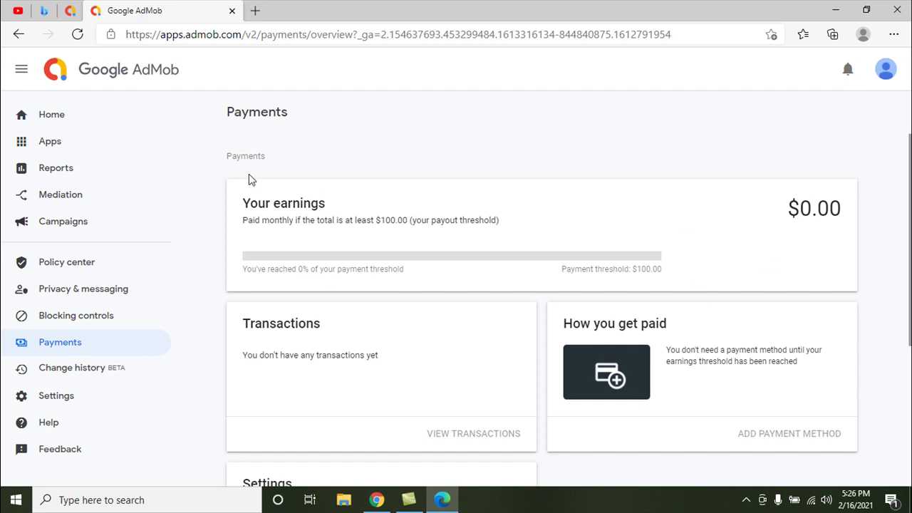
scroll(538, 314, down, 1)
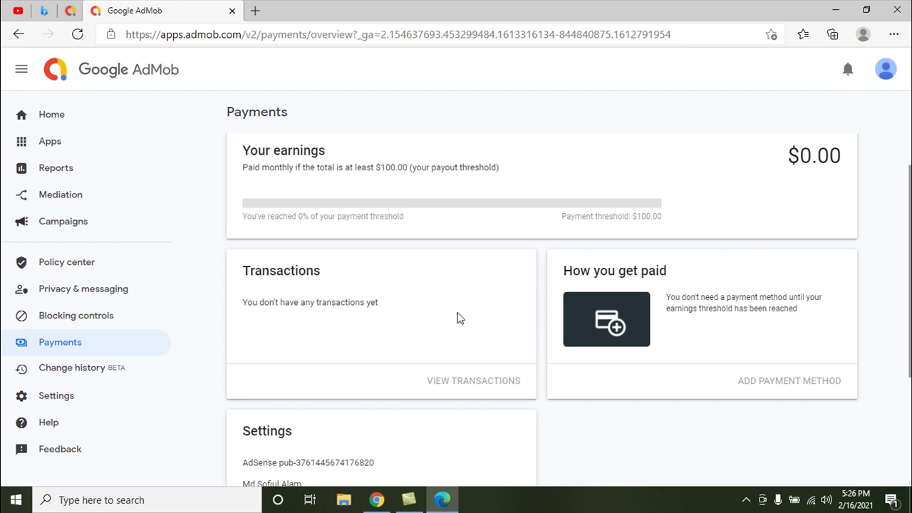
scroll(436, 318, up, 1)
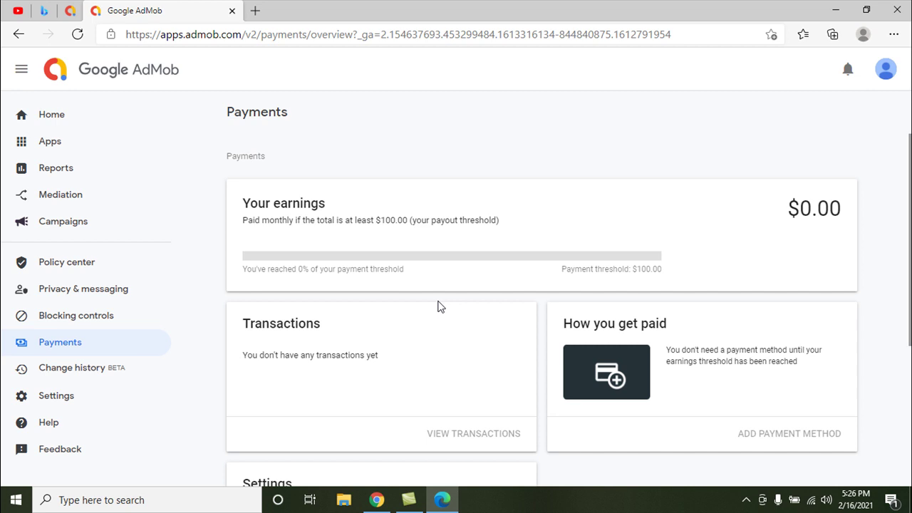
- Load Gmail in a new browser tab beside AdMob
click(255, 11)
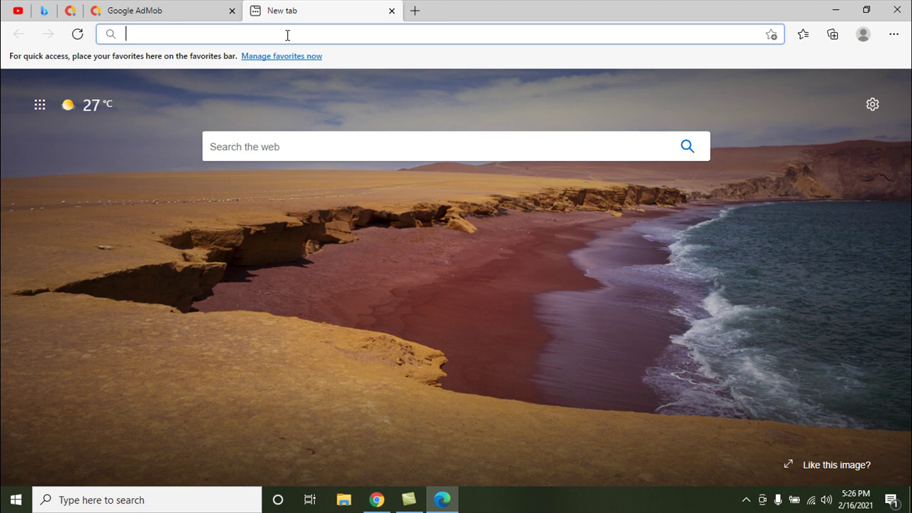
text(gm)
key(Return)
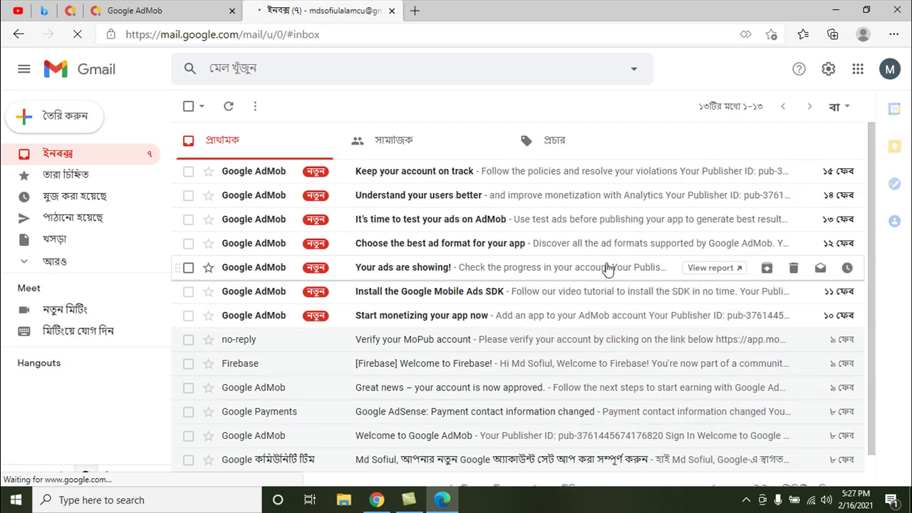
- Read the Welcome to Google AdMob email, then return to the inbox
scroll(589, 262, down, 1)
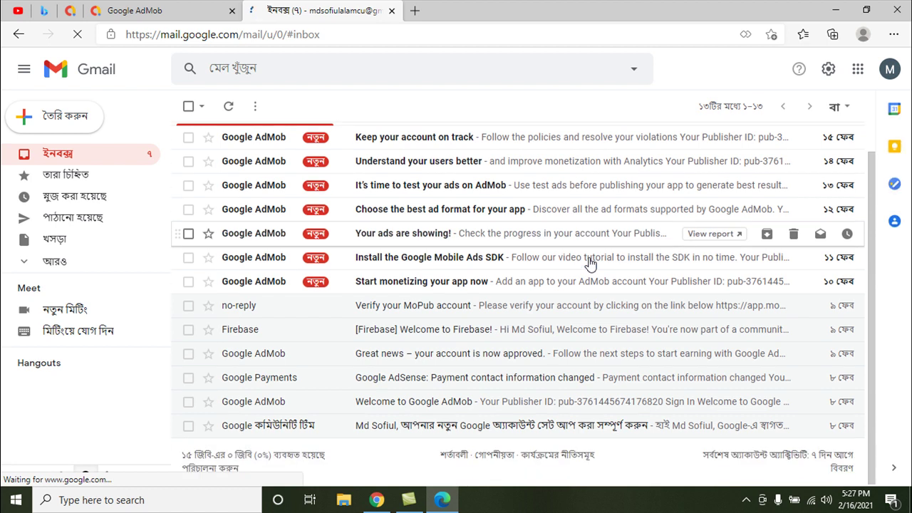
click(381, 403)
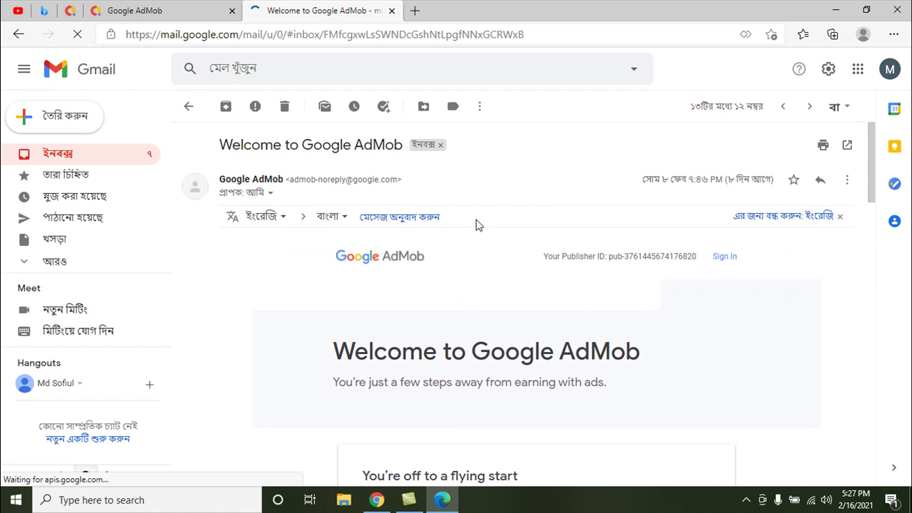
scroll(340, 269, down, 2)
scroll(519, 346, down, 2)
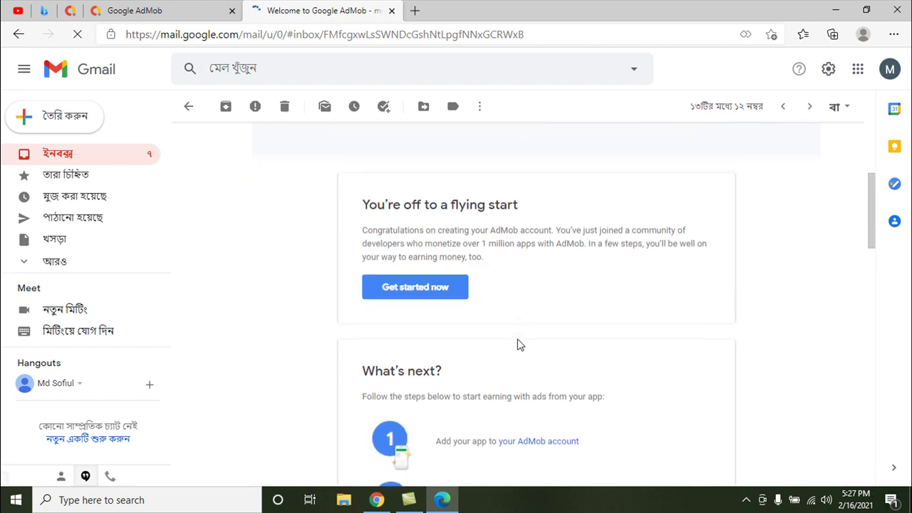
scroll(519, 347, down, 1)
scroll(302, 289, up, 3)
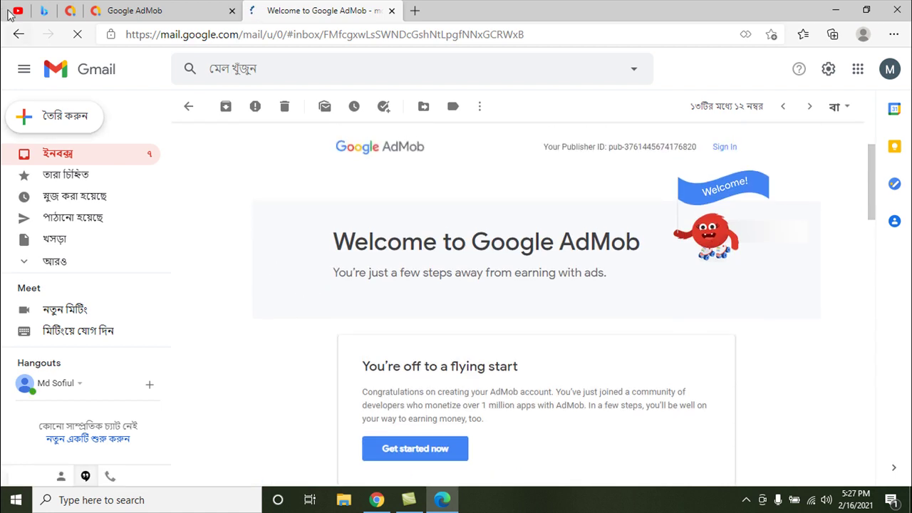
click(18, 34)
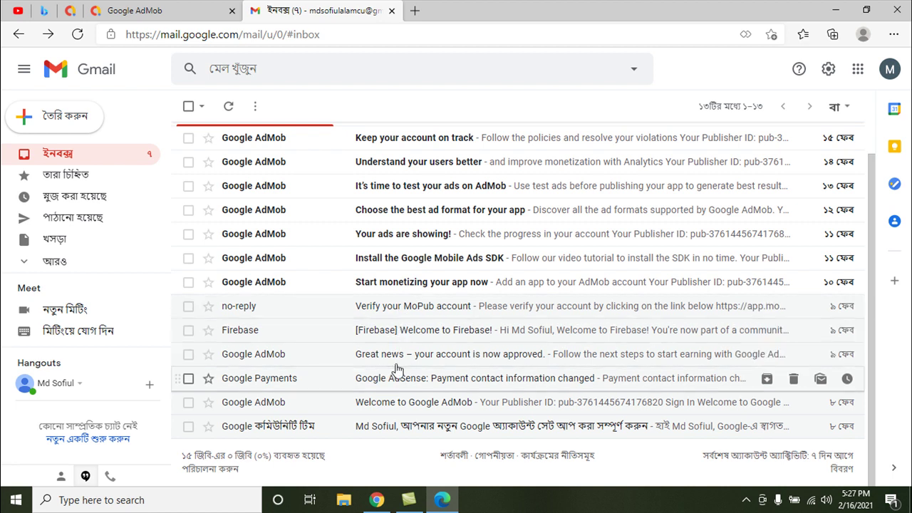
- Open and read the 'Great news – your account is now approved' email from Google AdMob
click(428, 365)
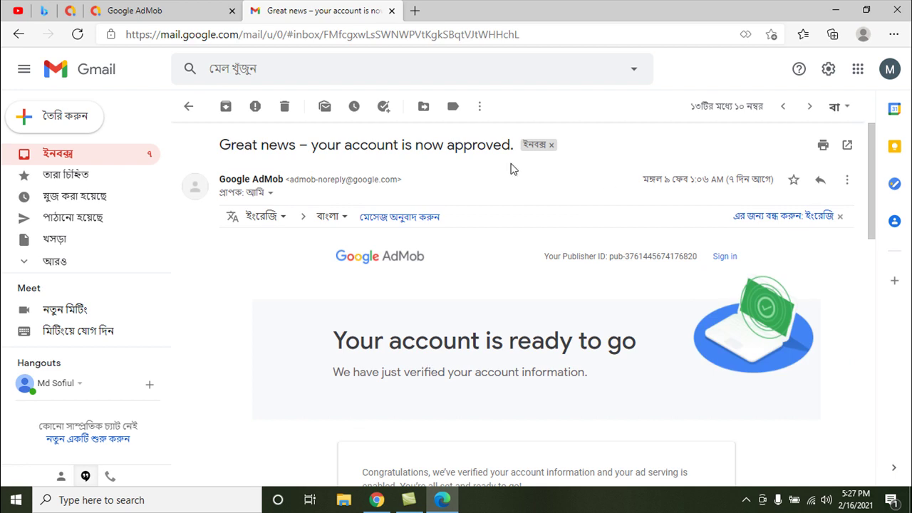
scroll(492, 178, down, 1)
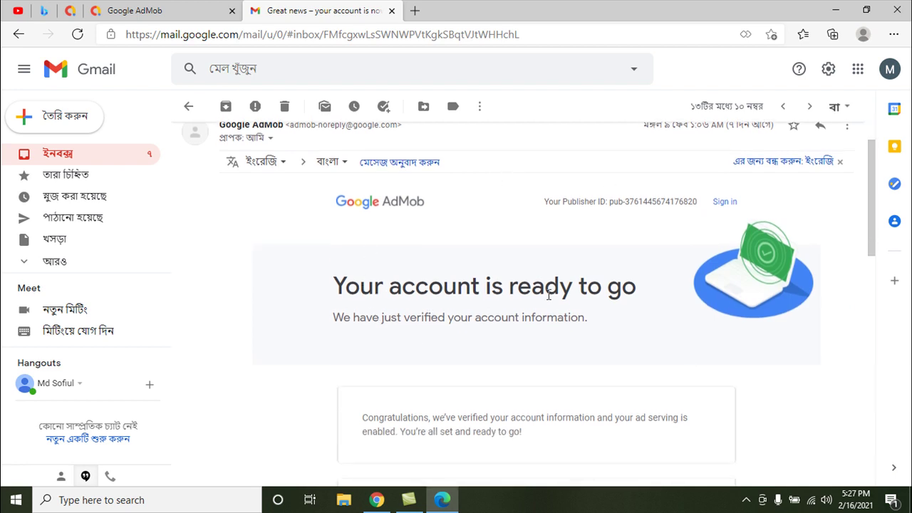
scroll(636, 305, down, 3)
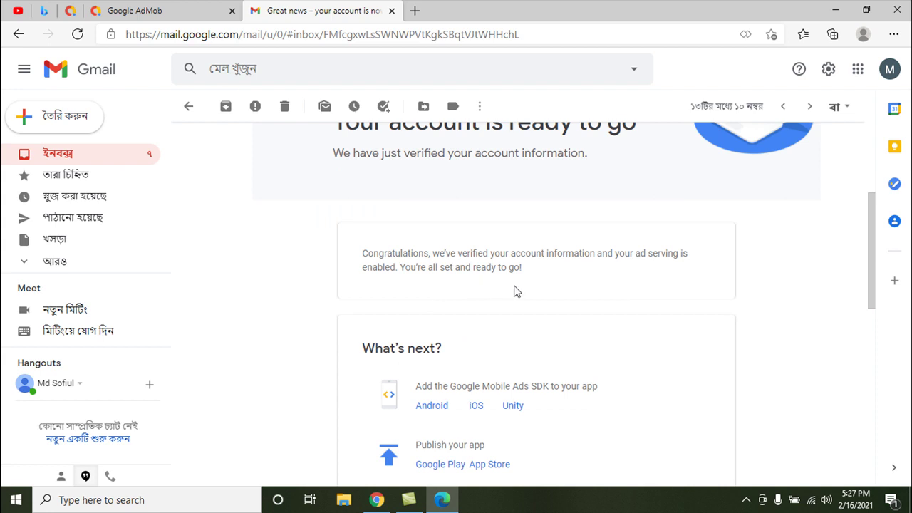
scroll(506, 302, up, 4)
scroll(503, 287, down, 2)
scroll(445, 312, up, 2)
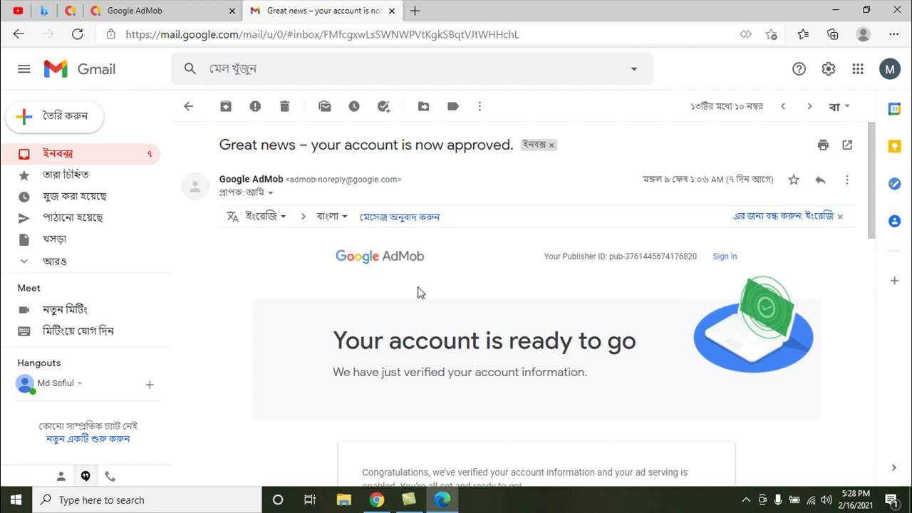
- Return to the AdMob Payments tab and highlight the $100.00 payout threshold text
click(128, 9)
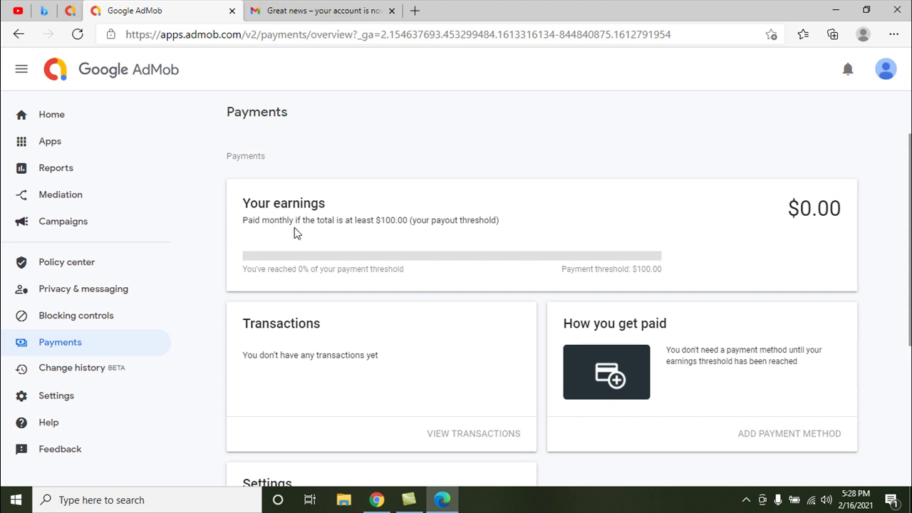
triple_click(245, 217)
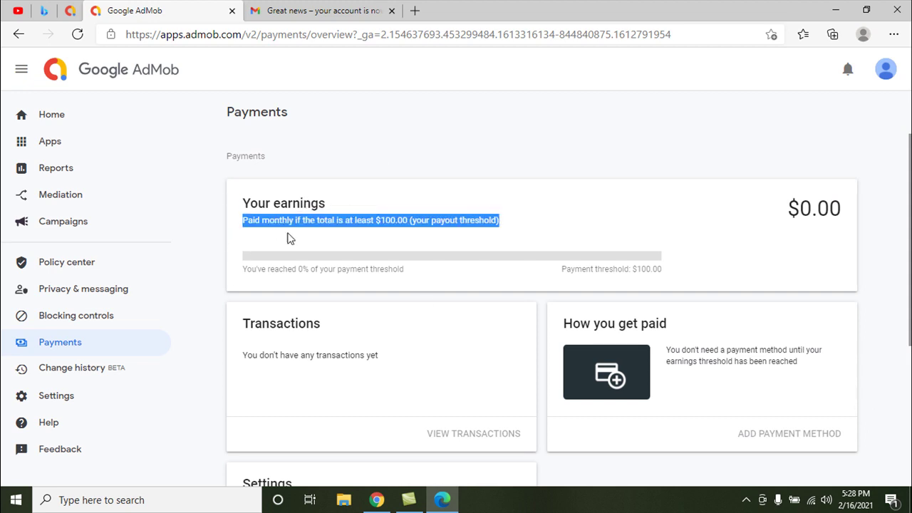
click(339, 212)
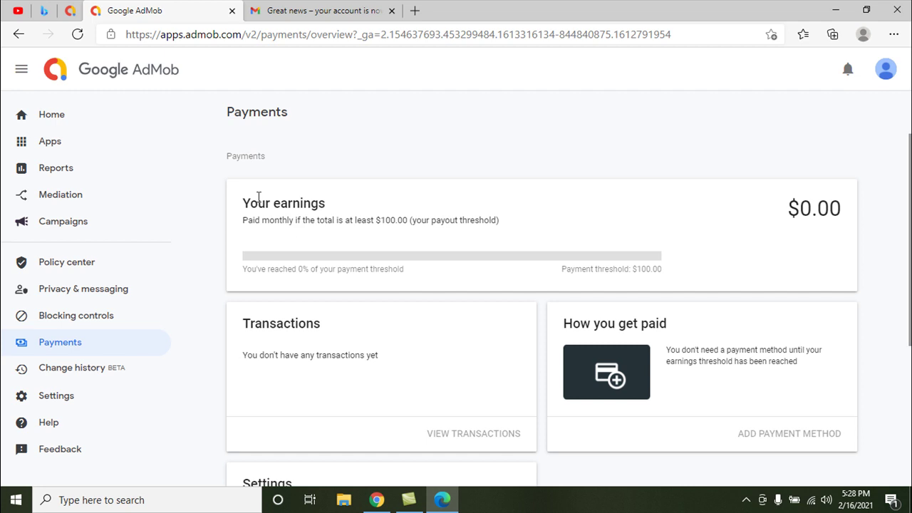
drag(378, 220, 421, 220)
click(422, 245)
- Open the All Apps list from the Apps sidebar menu
click(60, 146)
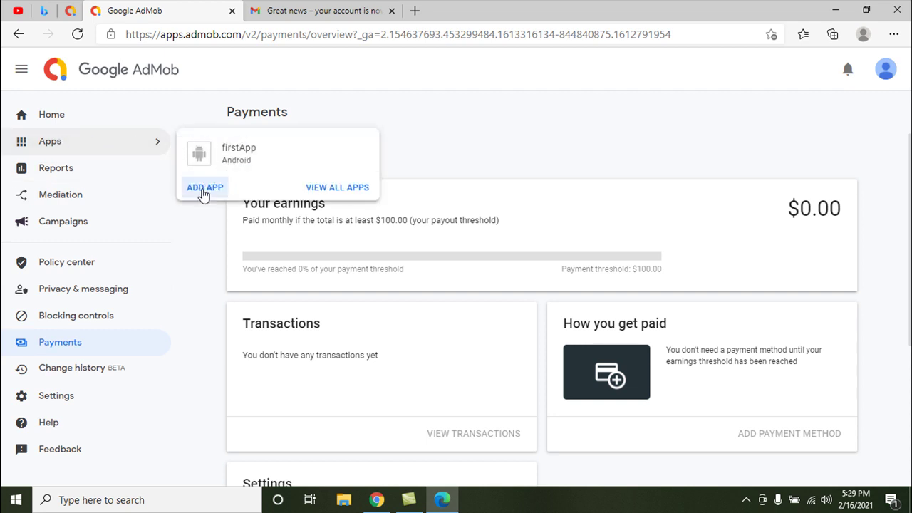
click(346, 192)
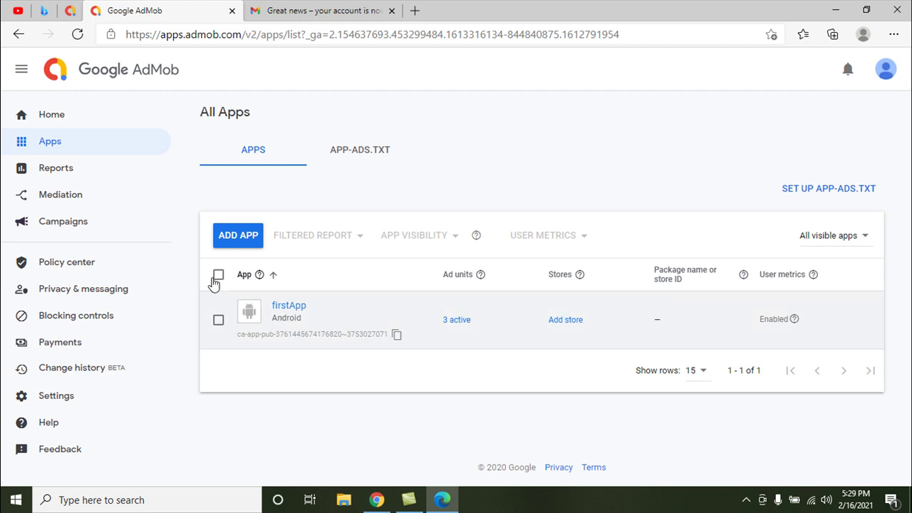
- Start a new Android app marked as not listed on a supported app store
click(242, 246)
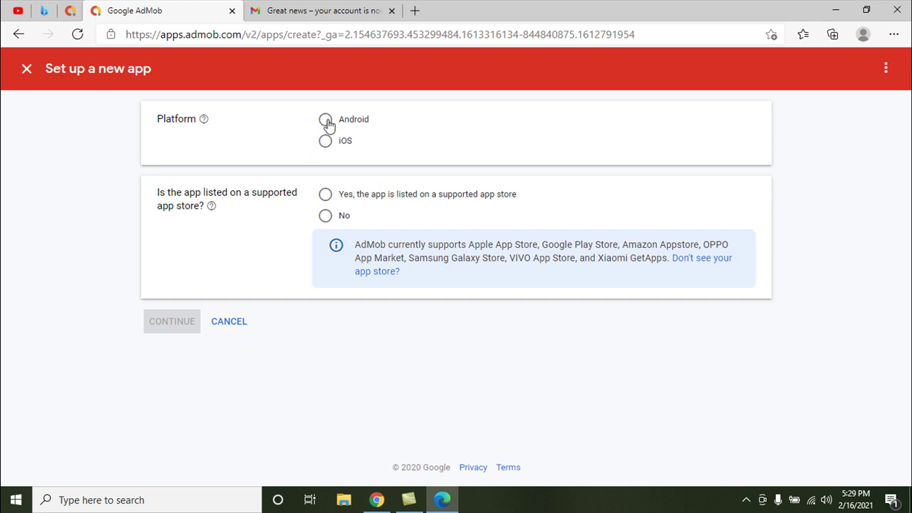
click(326, 121)
click(327, 216)
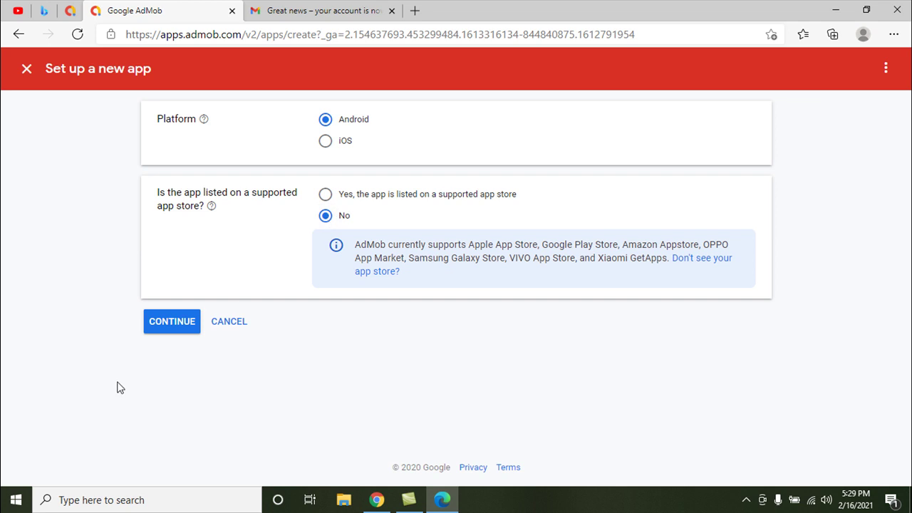
click(174, 324)
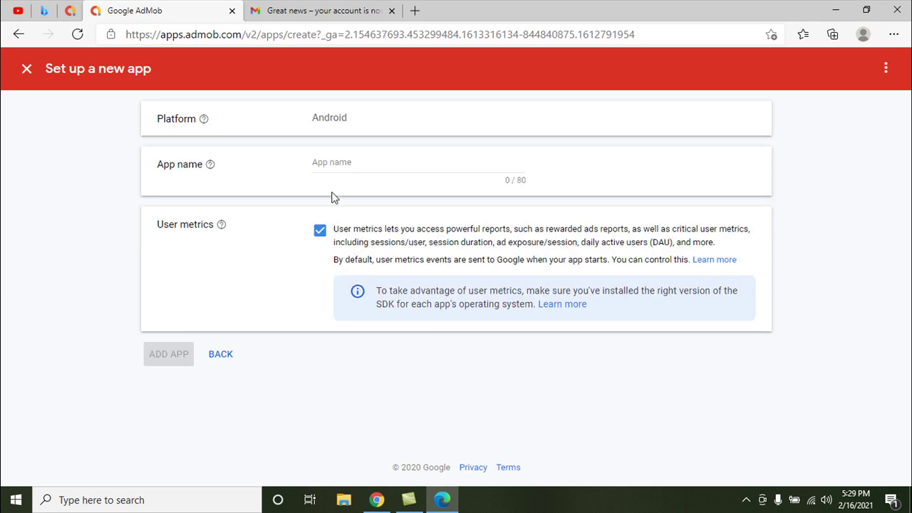
- Name the new app 'newspaper' and add it
click(369, 162)
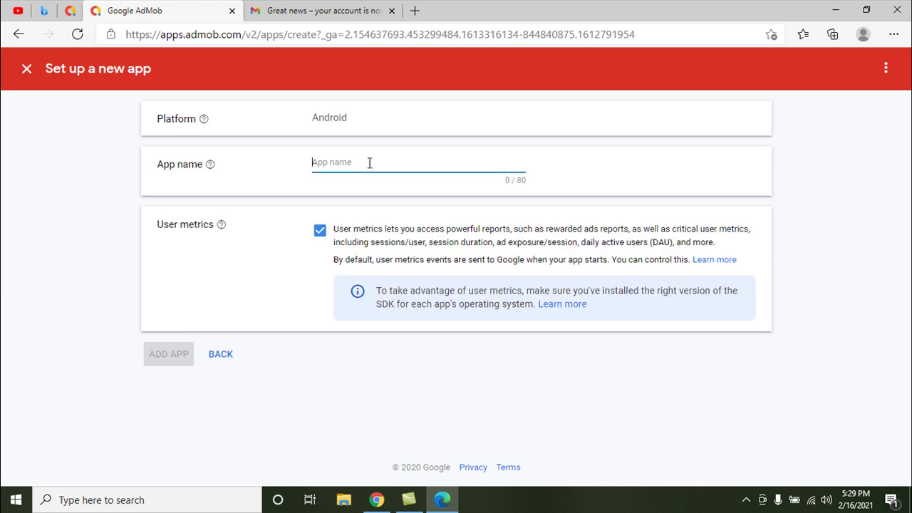
text(newspag)
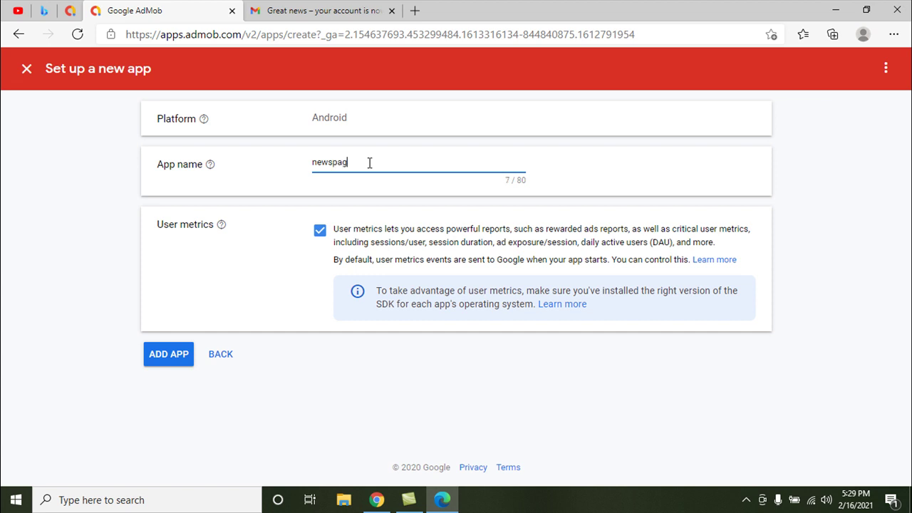
text(er)
click(171, 357)
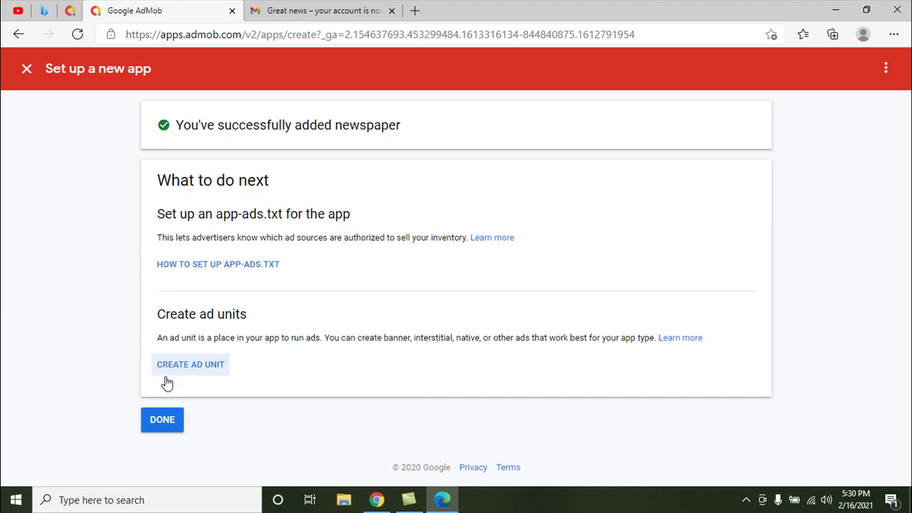
- Finish app setup and start a new ad unit for newspaper, browsing the formats
click(160, 424)
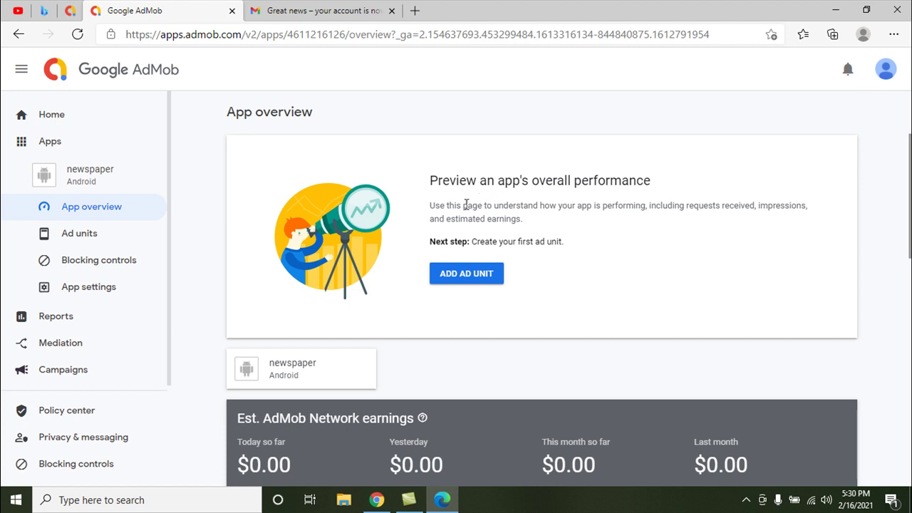
click(470, 282)
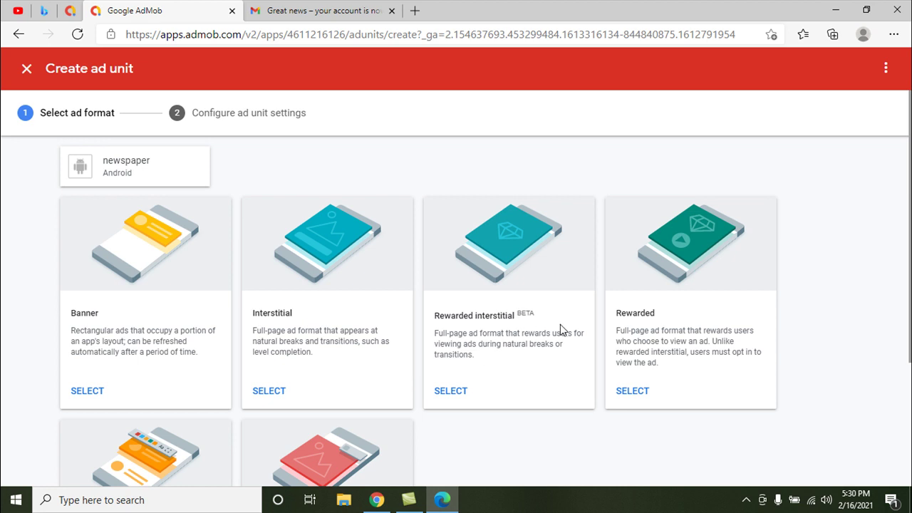
scroll(7, 401, down, 2)
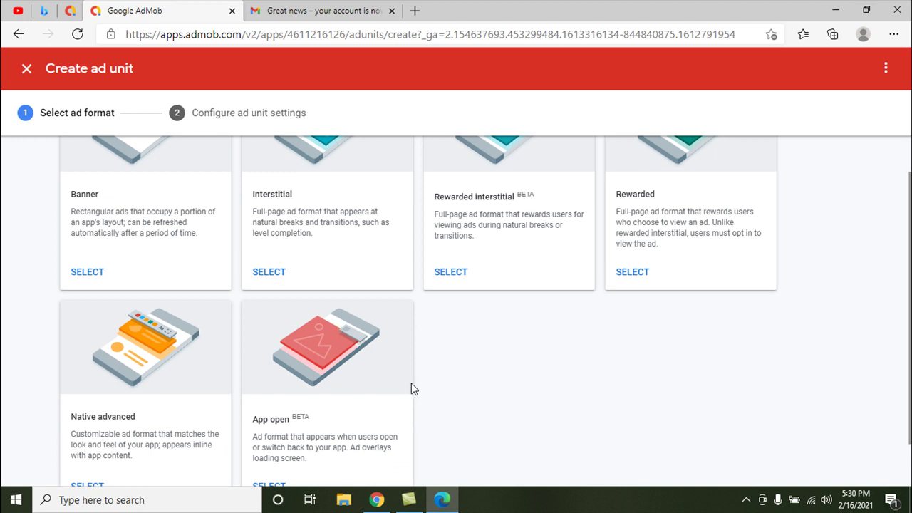
scroll(486, 411, up, 1)
scroll(487, 411, up, 1)
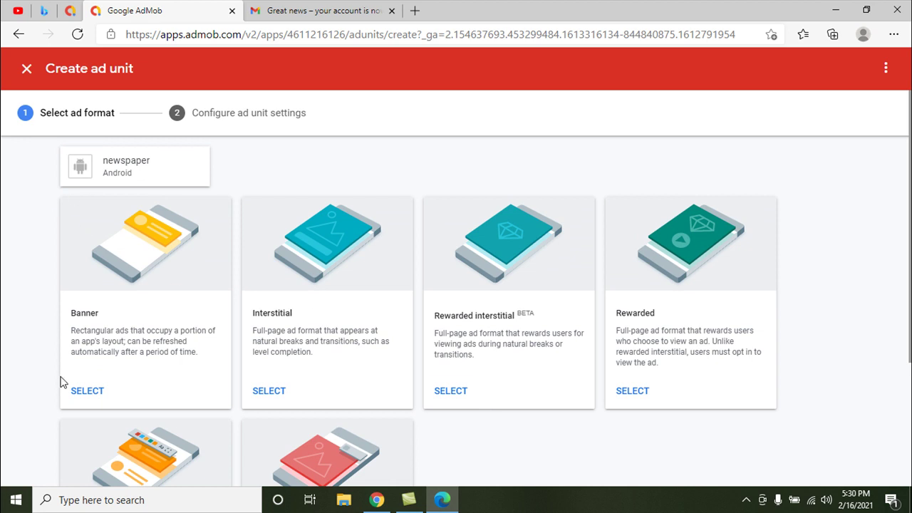
- Create a Banner ad unit named '1st banner'
click(87, 397)
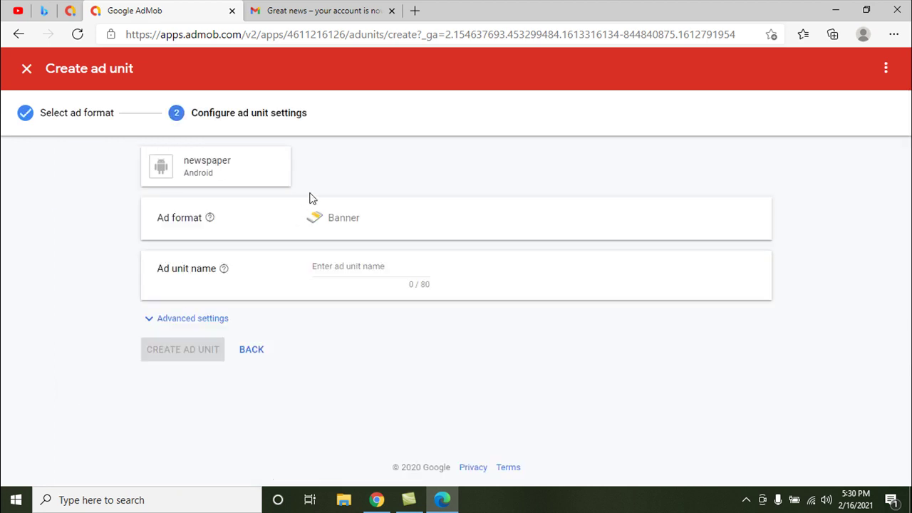
click(337, 268)
text(1st banner)
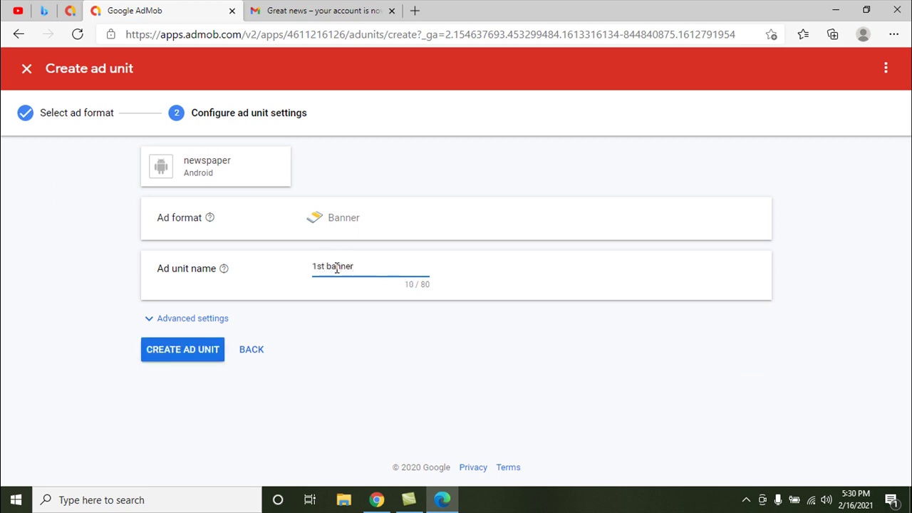
click(174, 347)
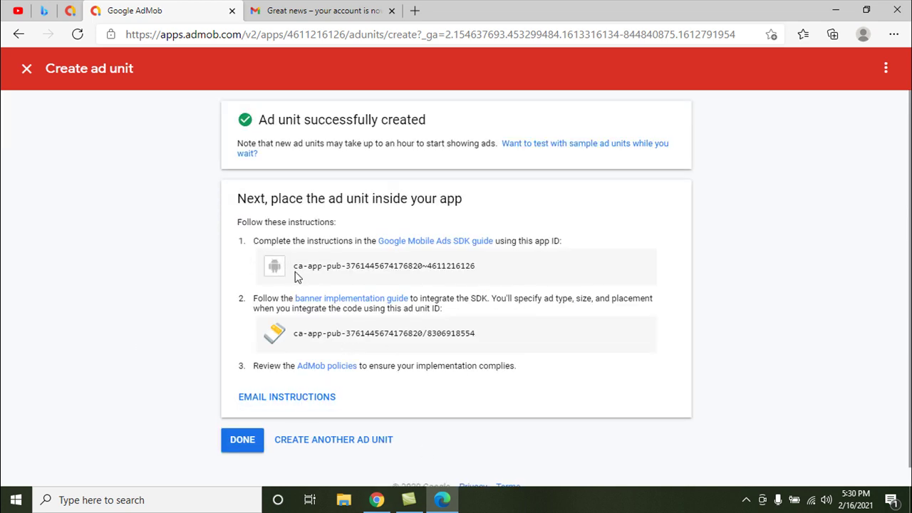
- Review the new app ID and ad unit ID, then finish to return to newspaper's ad units list
drag(295, 265, 502, 267)
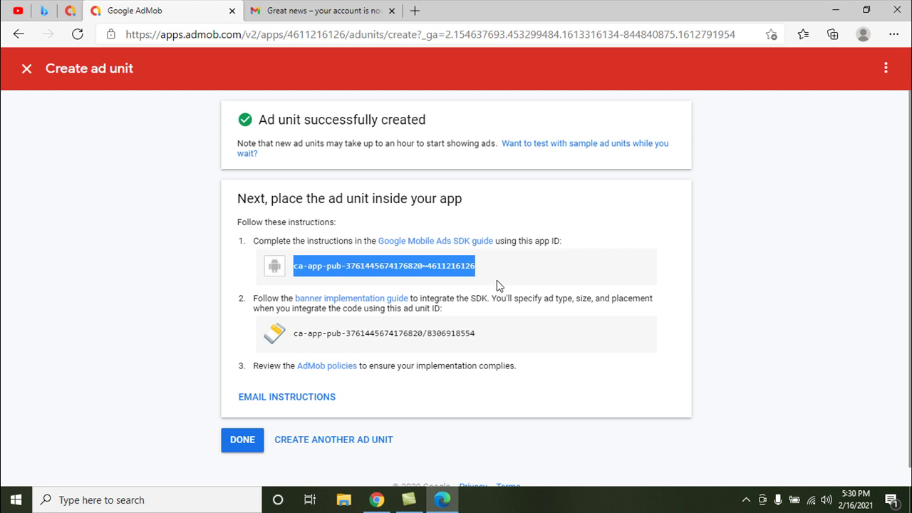
click(347, 269)
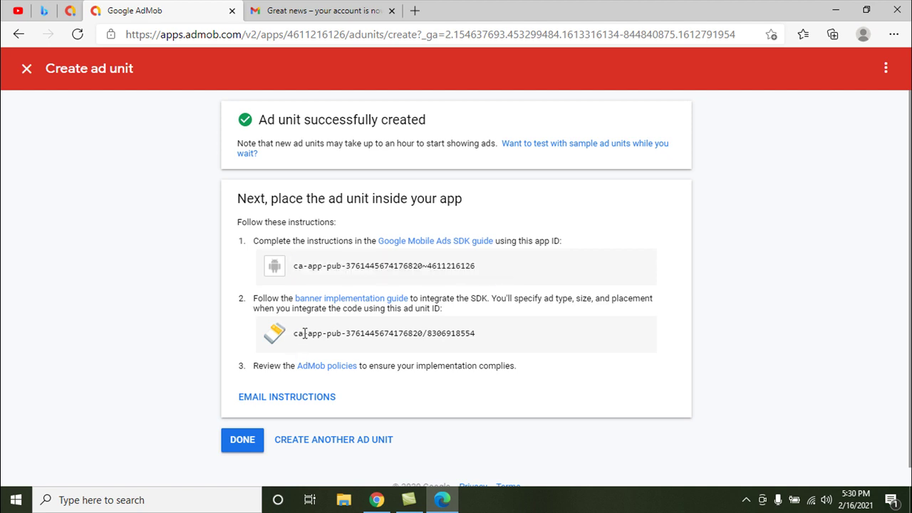
drag(294, 335, 491, 348)
click(590, 353)
click(239, 440)
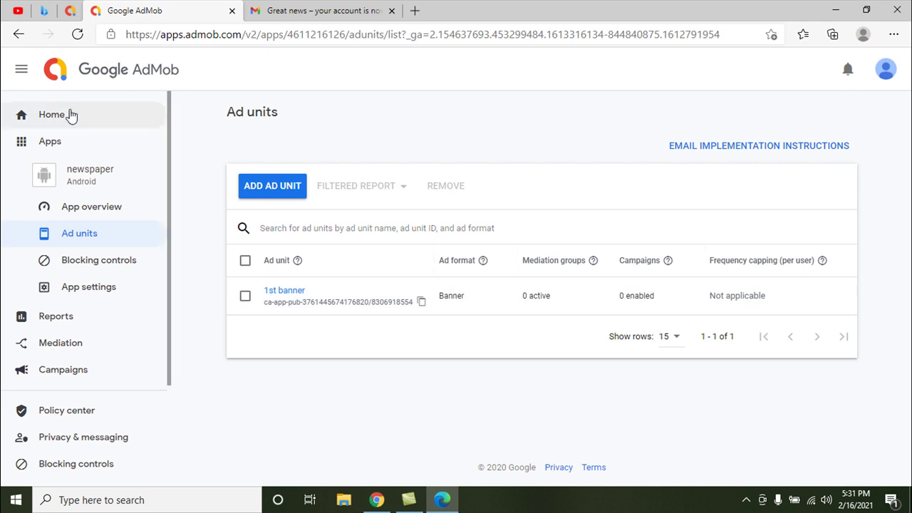
- Switch from newspaper to the firstApp app's overview via the Apps list
mouse_move(62, 145)
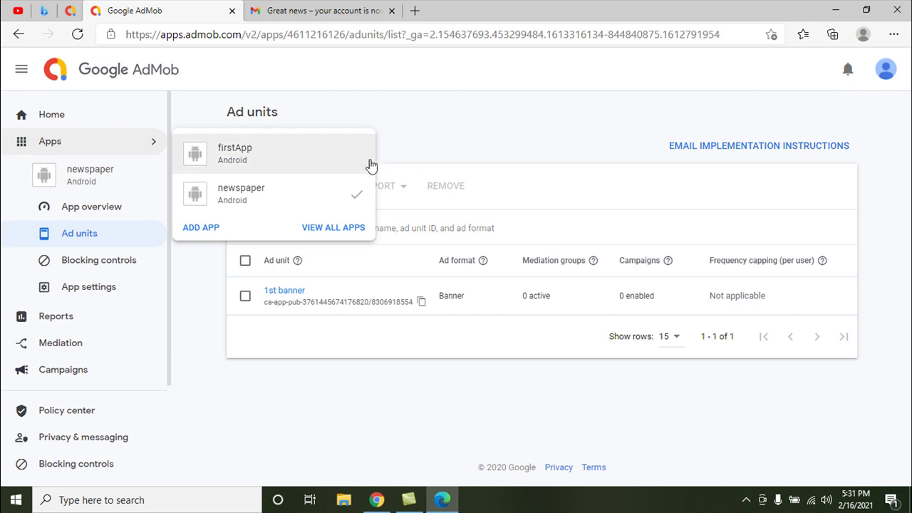
mouse_move(116, 145)
click(288, 172)
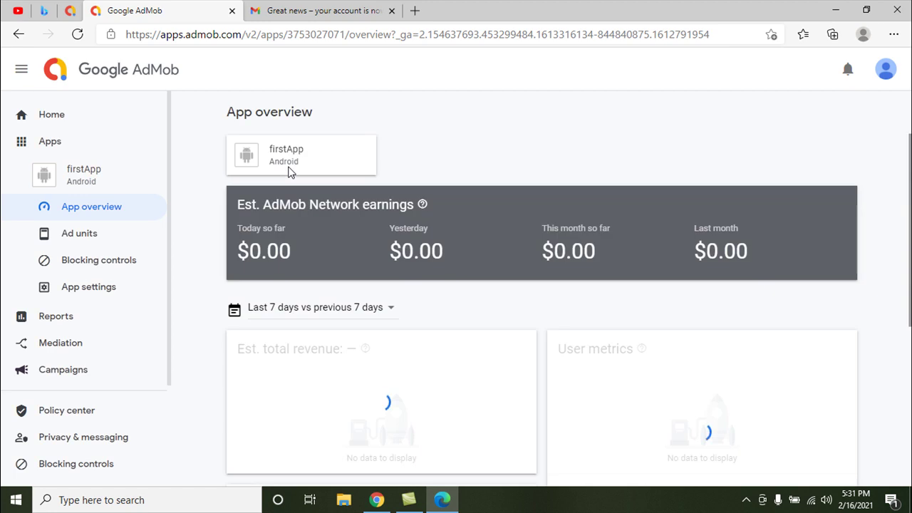